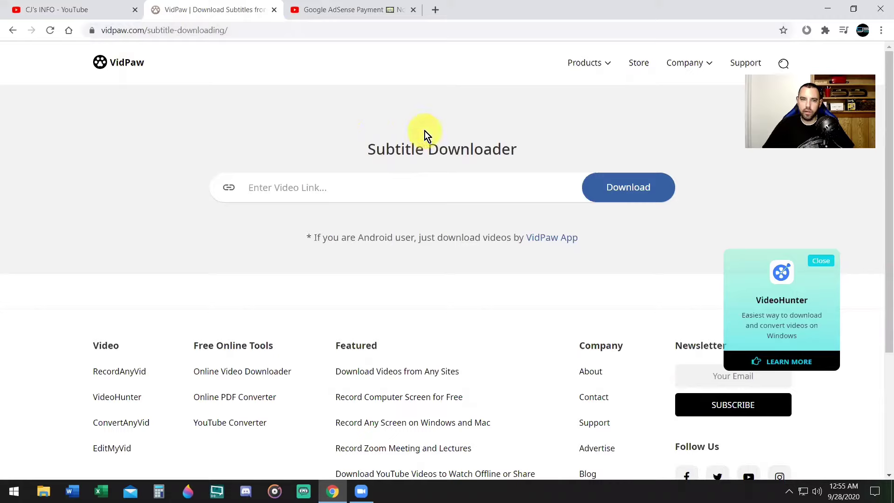
Copy the Google AdSense Payment Not Received video's web address, then return to the VidPaw tab.
click(356, 9)
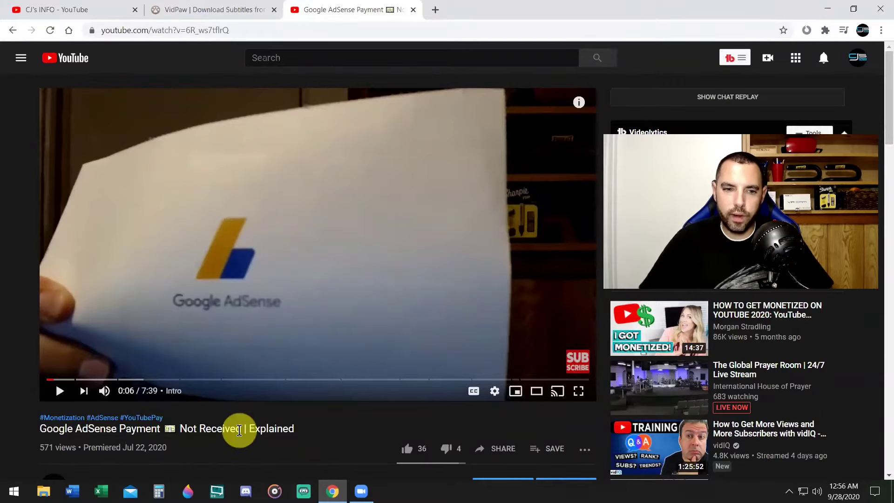
click(208, 30)
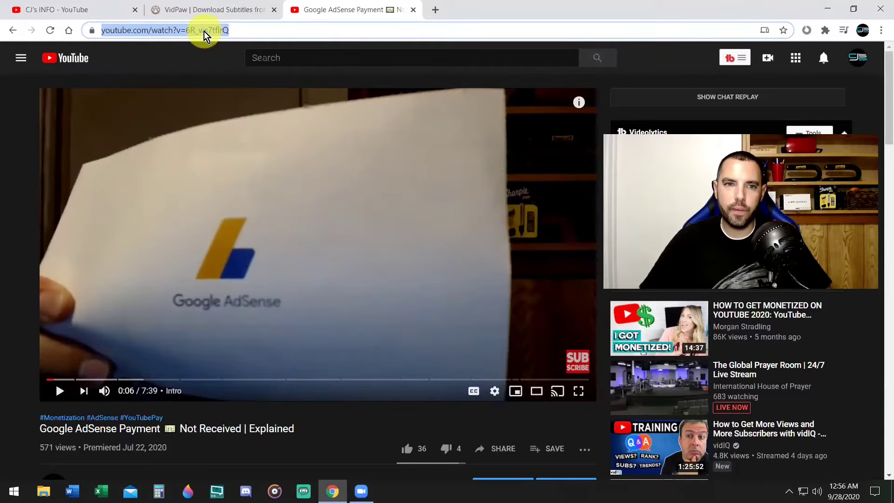
right_click(204, 31)
click(253, 111)
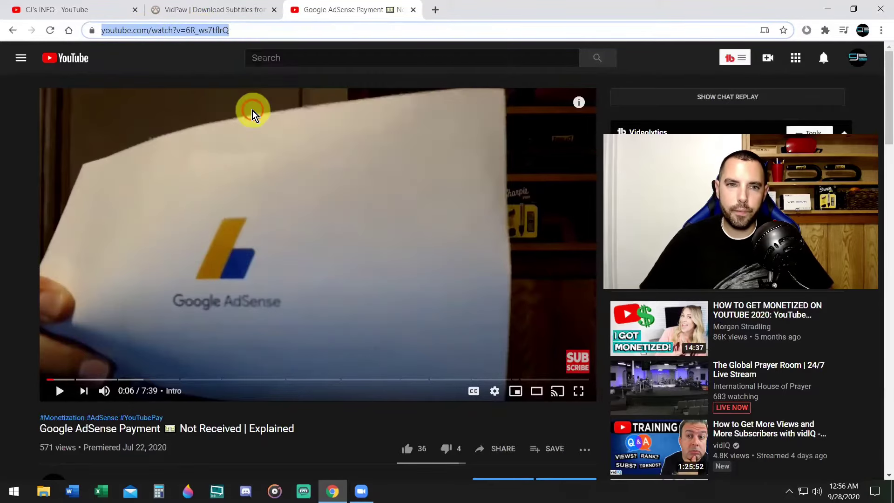
click(272, 8)
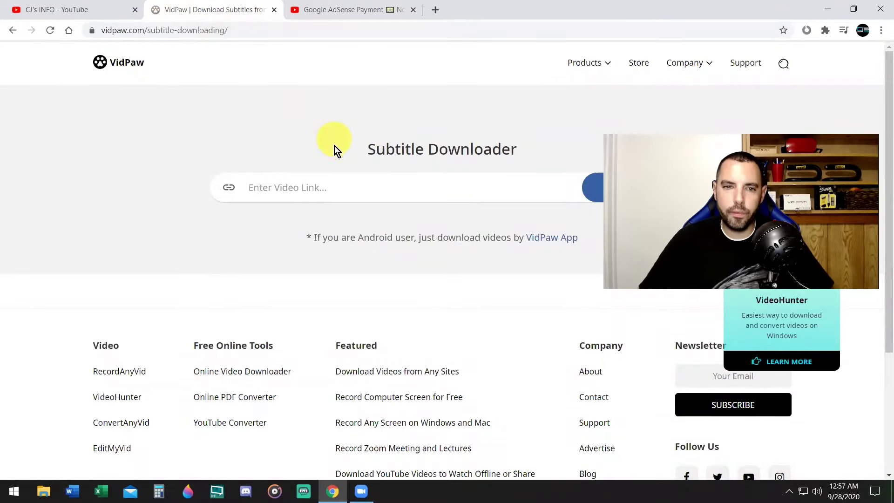
Paste the copied YouTube link into VidPaw's Enter Video Link field and scroll to the captions table.
right_click(333, 189)
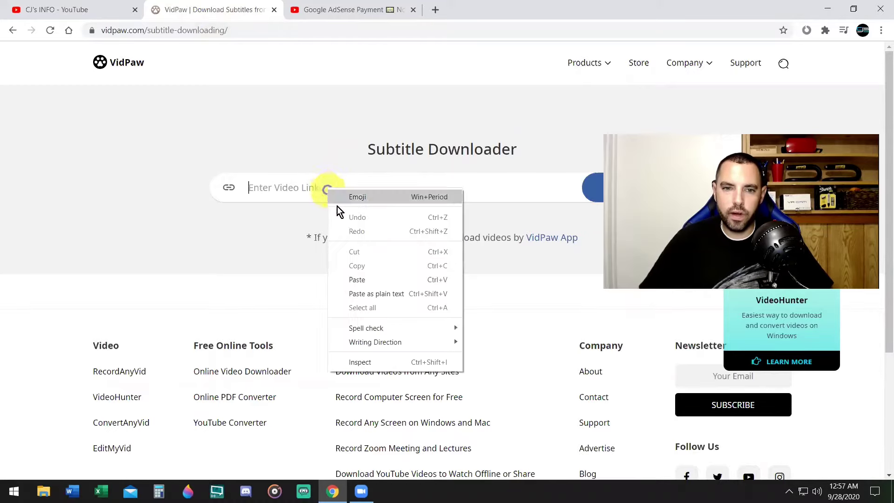
click(366, 279)
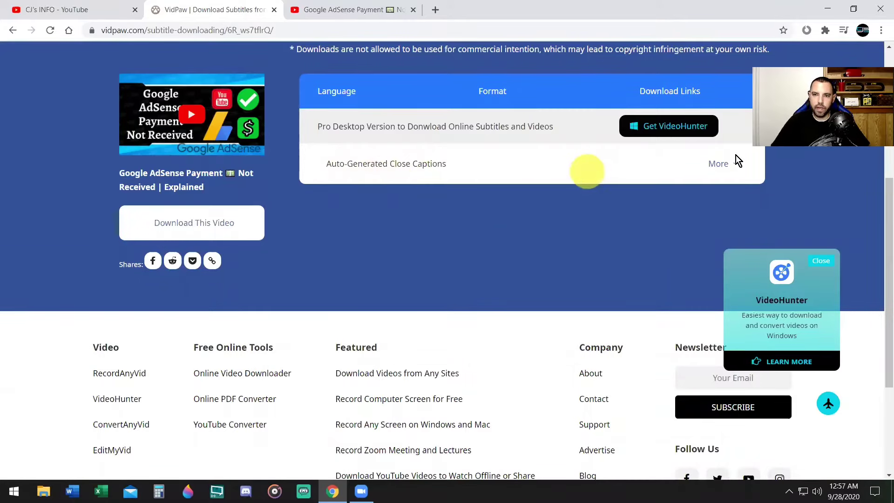
scroll(733, 166, up, 5)
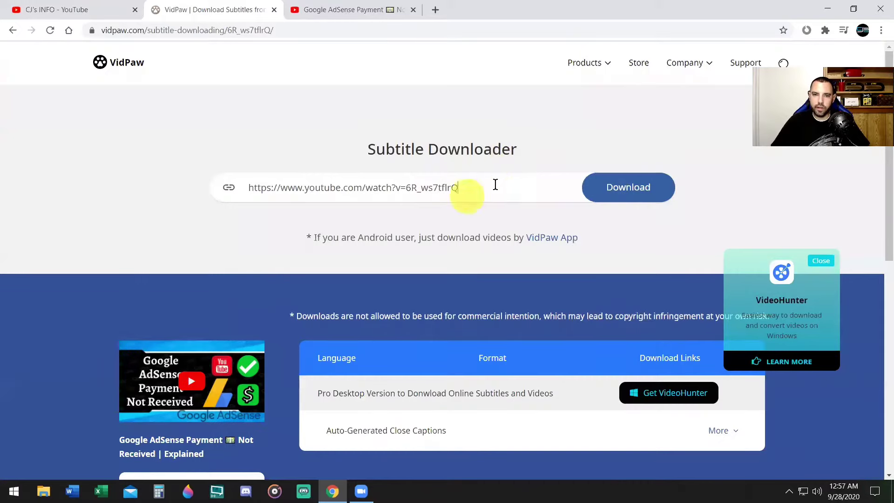
scroll(547, 211, down, 5)
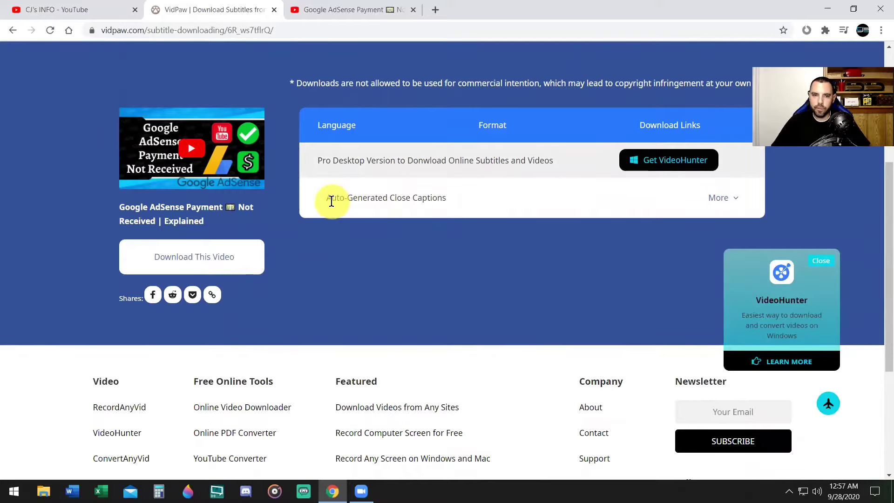
Expand the Auto-Generated Close Captions languages and download the Hindi subtitles as SRT.
click(721, 203)
scroll(488, 96, down, 3)
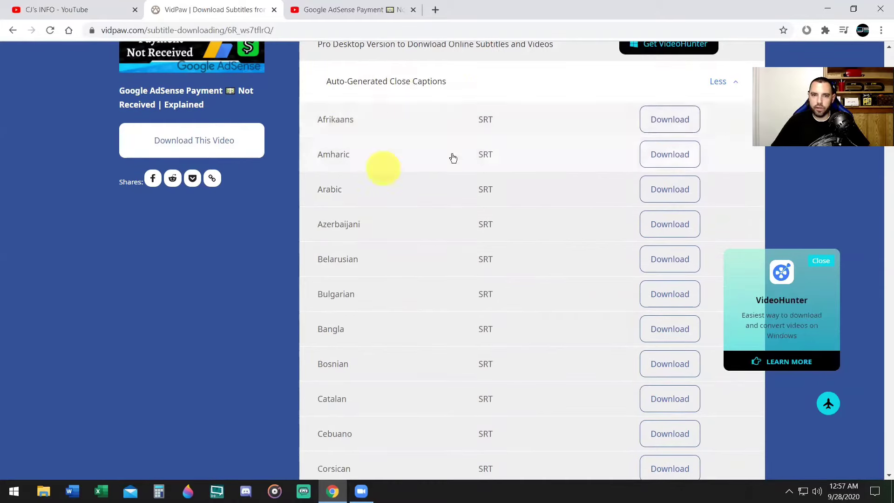
scroll(521, 222, down, 3)
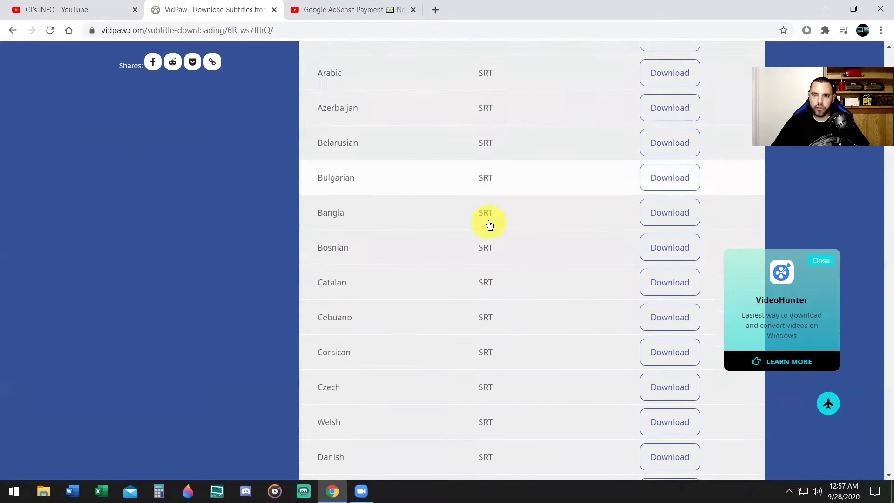
scroll(523, 186, down, 11)
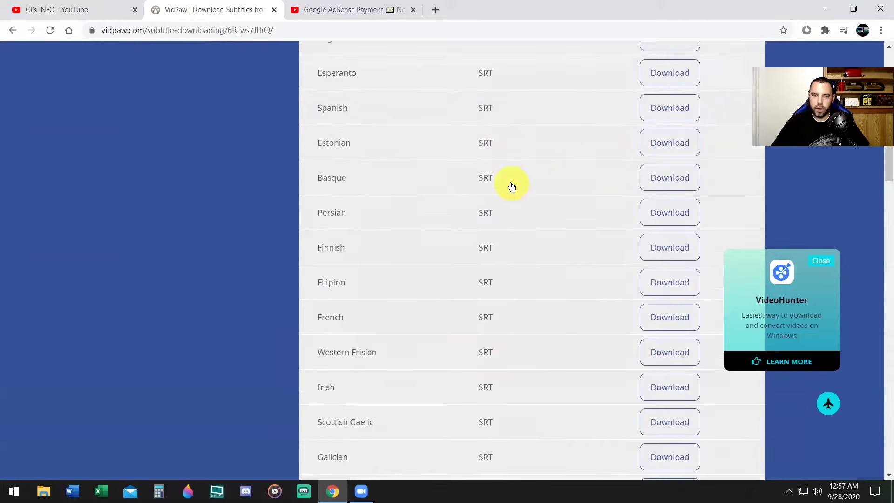
scroll(369, 143, down, 6)
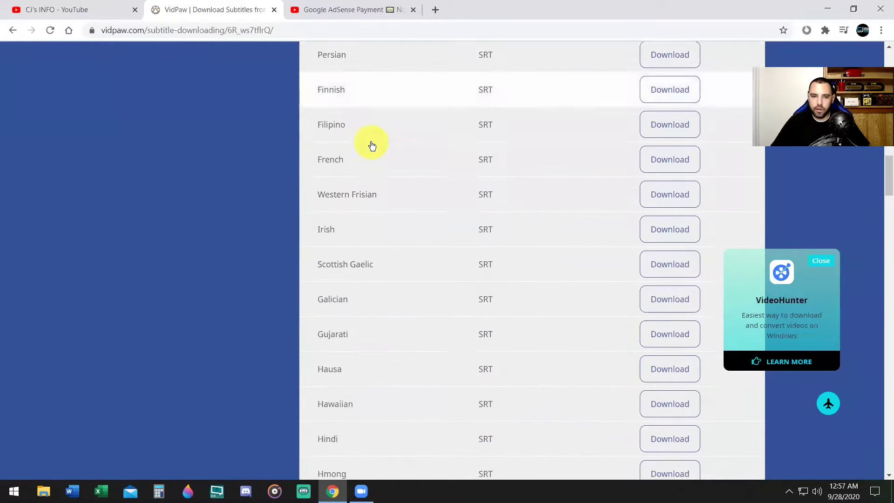
scroll(372, 149, down, 3)
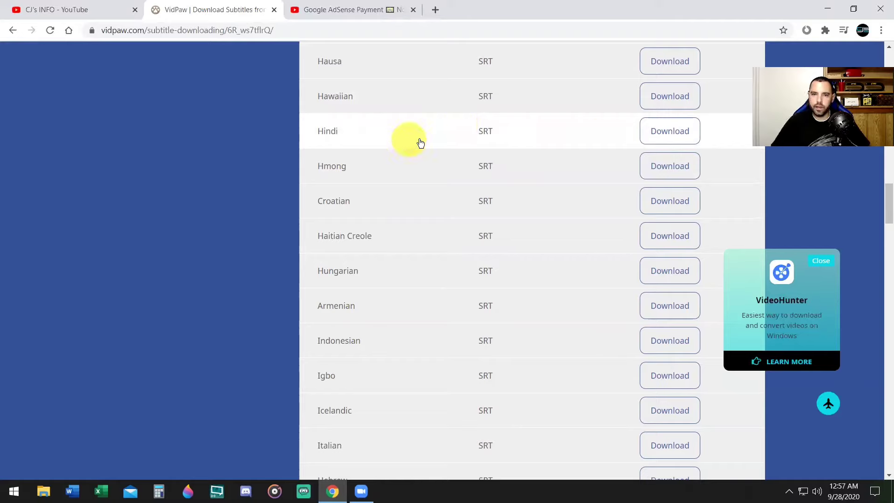
click(664, 133)
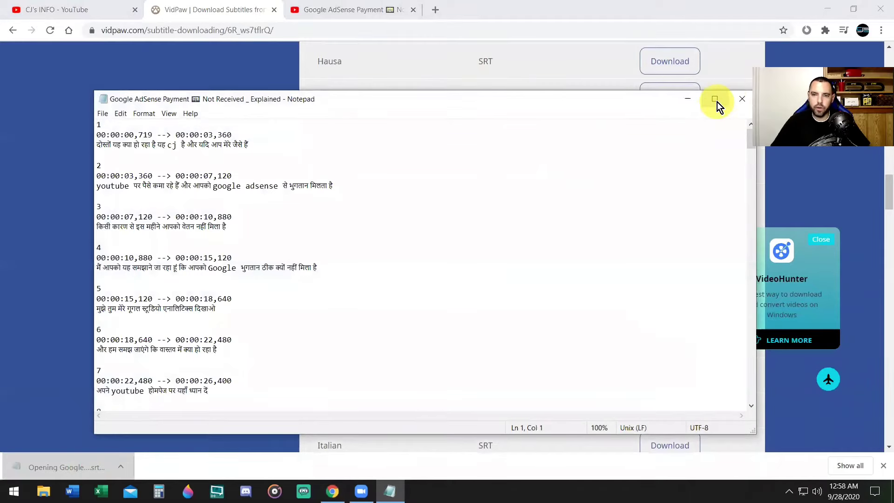
Select the Notepad text down to line 25, six Hindi cues with timestamps, and copy it.
click(716, 100)
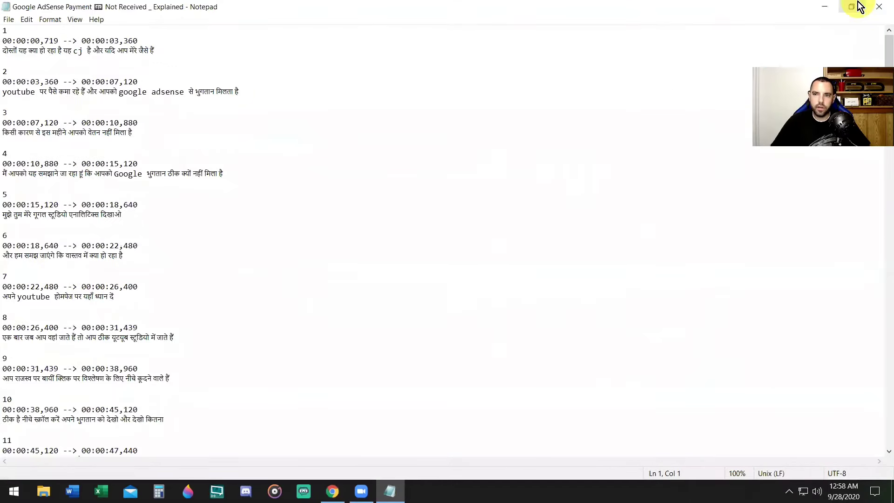
click(858, 6)
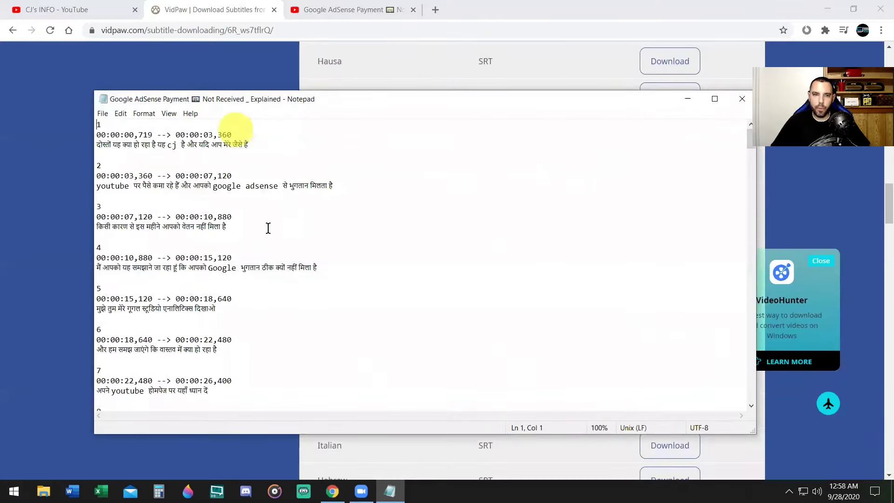
click(298, 135)
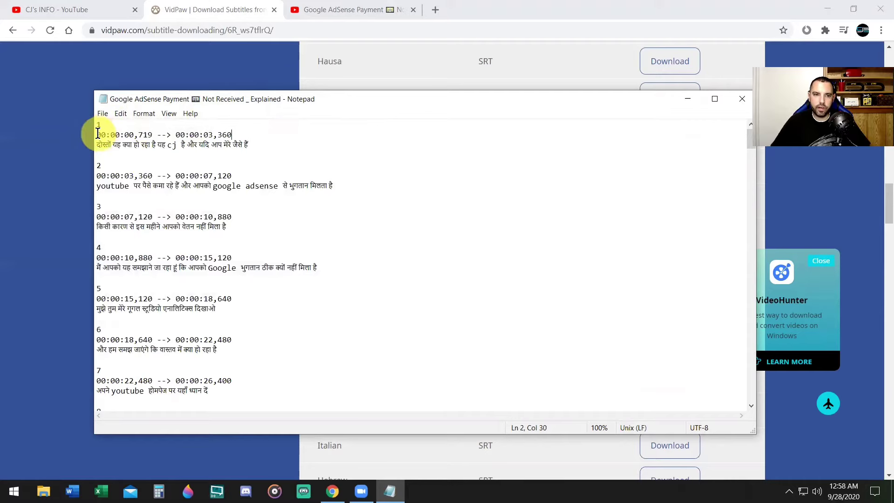
drag(98, 134, 328, 368)
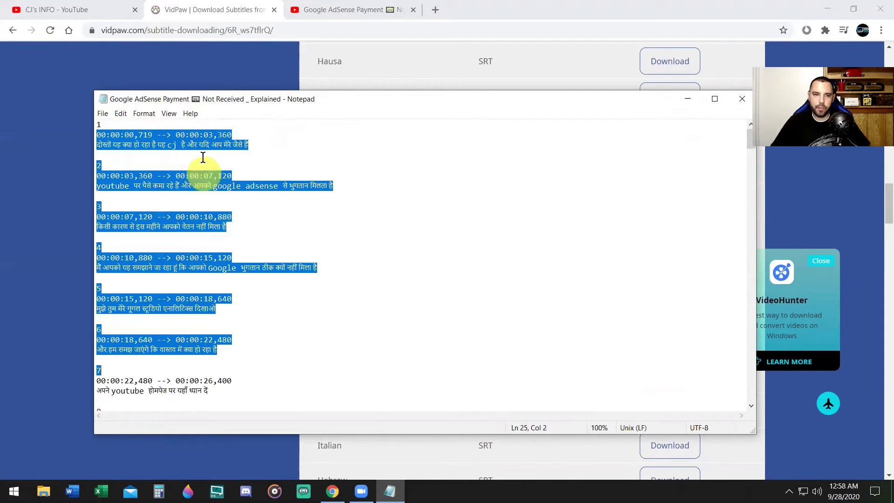
right_click(203, 141)
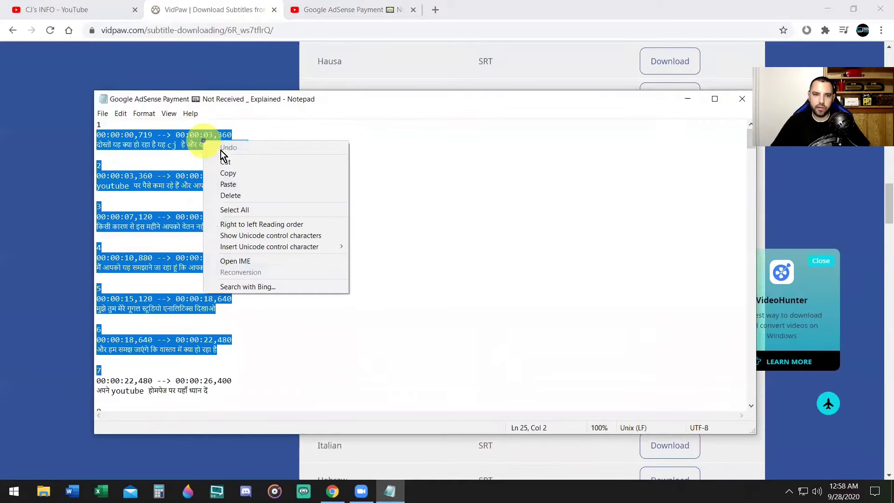
click(233, 174)
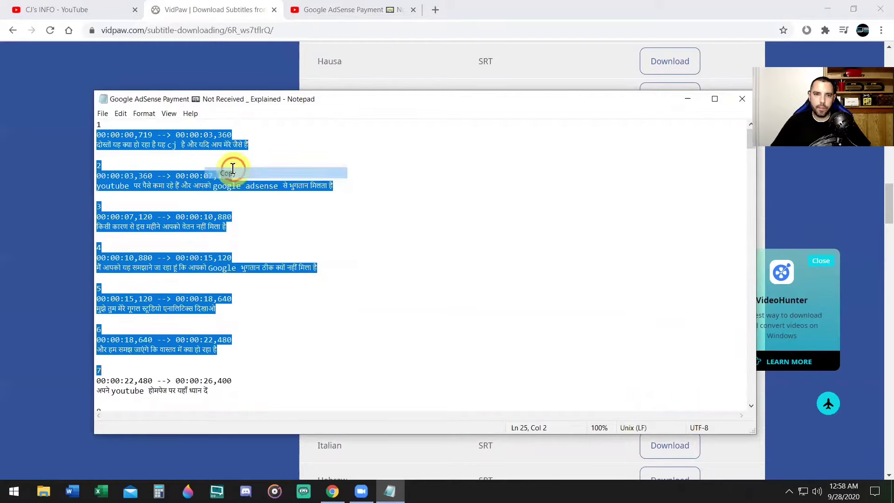
Search 'google translate' in a new tab and paste the Hindi subtitles for translation into English.
click(435, 9)
text(goog)
key(Escape)
text(g)
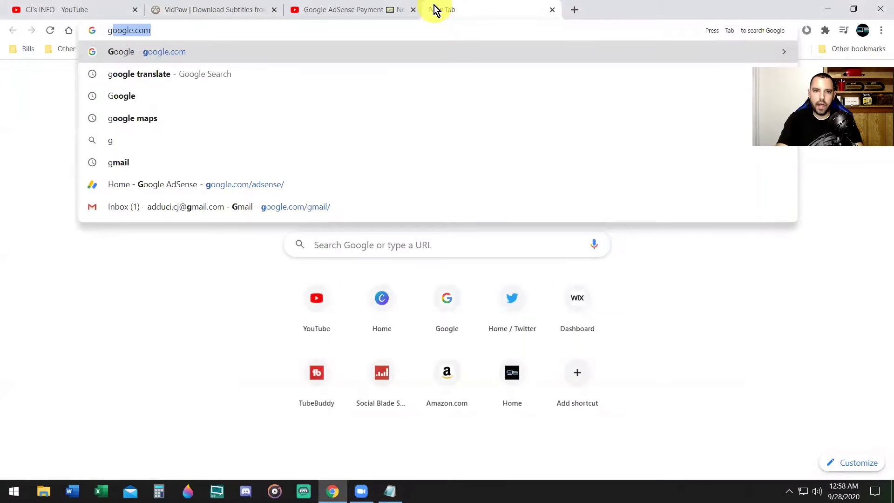
text(oogle translate)
key(Return)
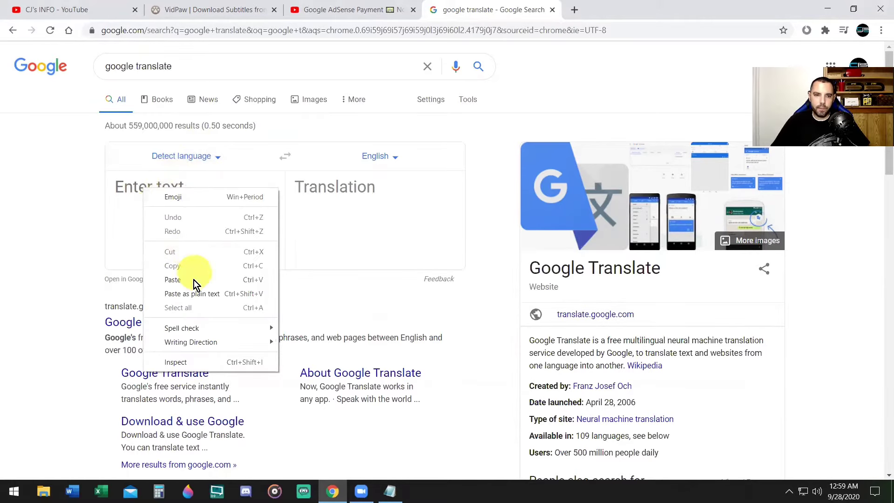
click(172, 280)
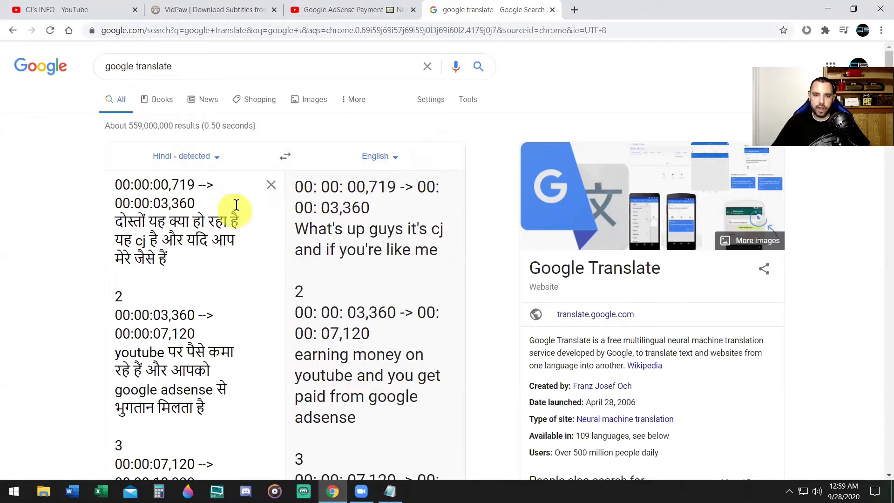
From the AdSense video's tab, open it in Studio via EDIT VIDEO and go to Subtitles.
click(351, 6)
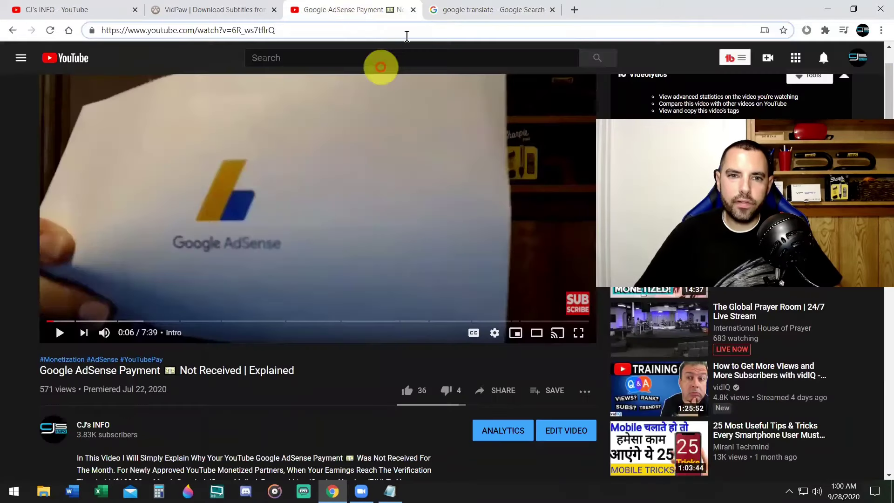
click(567, 432)
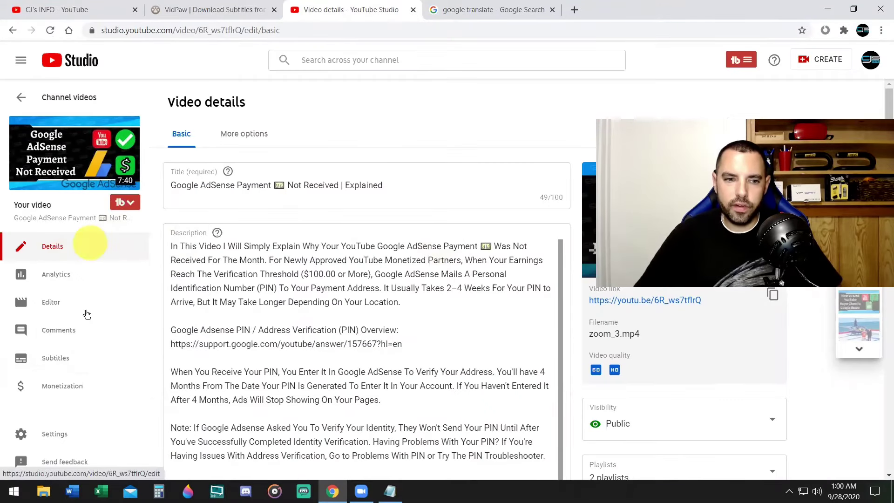
click(78, 363)
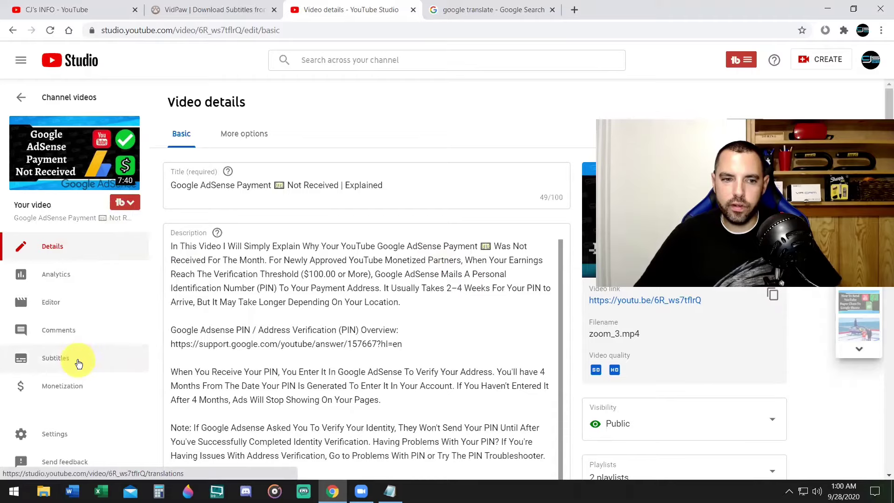
scroll(487, 264, down, 1)
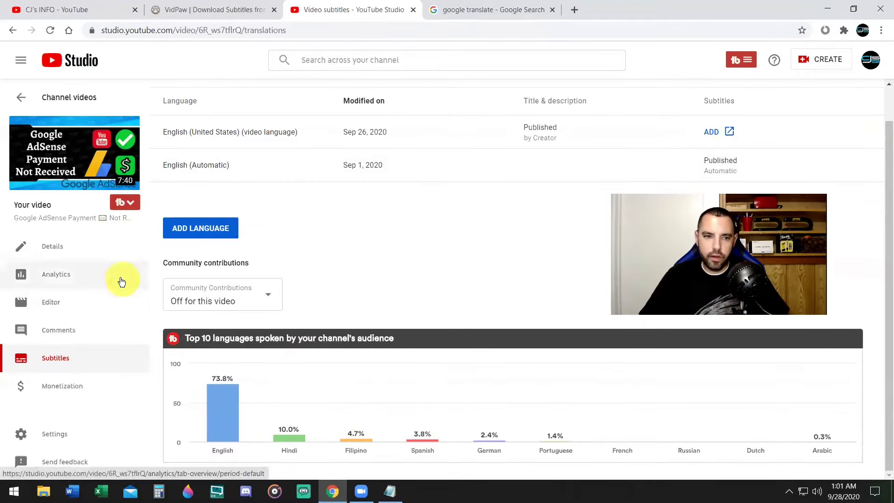
Open Analytics' Audience tab and scroll to Top countries and Top subtitle/CC languages.
click(107, 275)
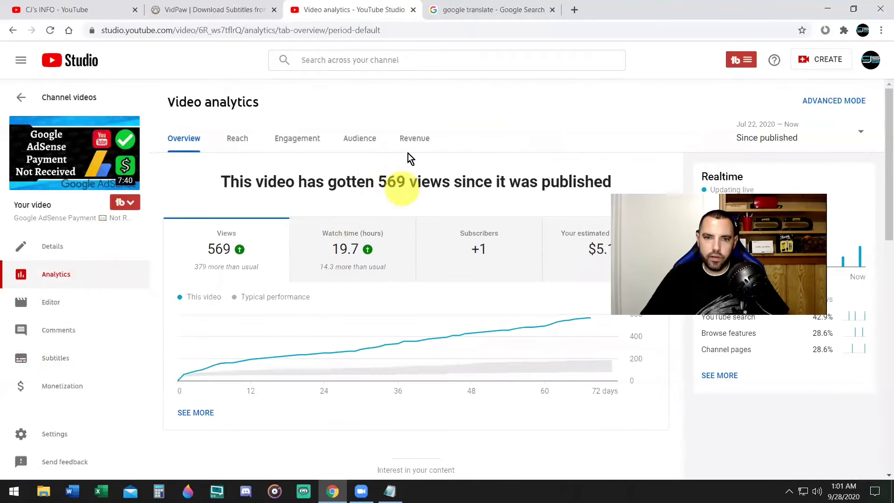
click(363, 142)
scroll(428, 254, down, 3)
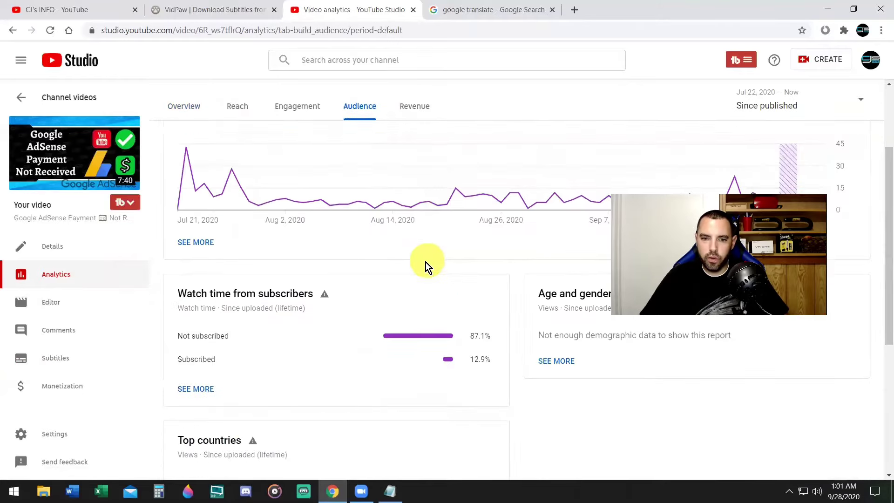
scroll(425, 262, down, 3)
scroll(424, 260, down, 2)
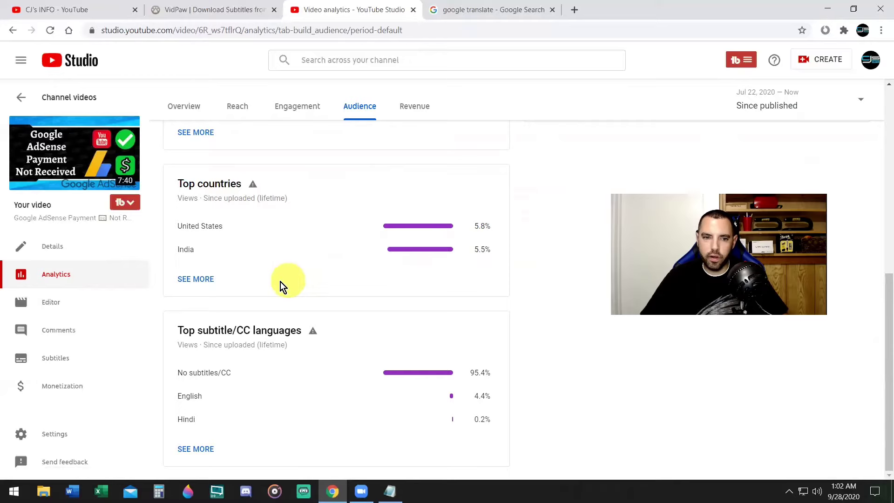
scroll(414, 264, up, 5)
scroll(415, 264, down, 5)
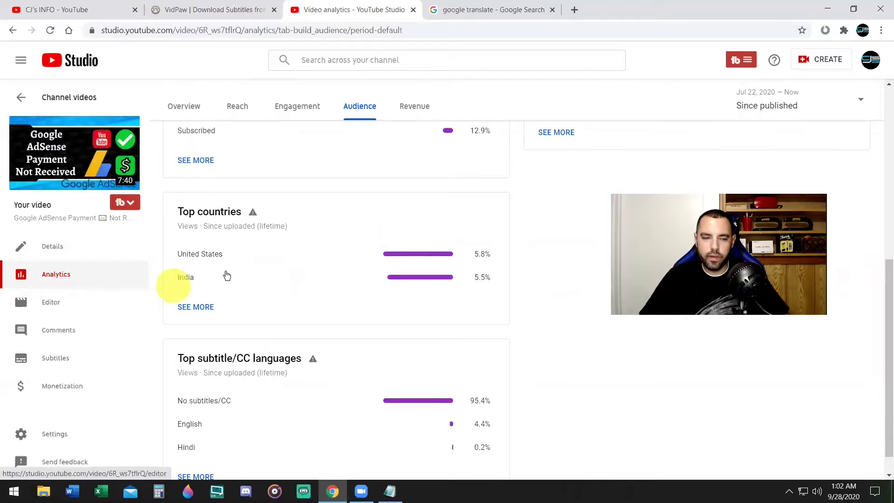
Add Hindi as a subtitle language via ADD LANGUAGE, then open a new Chrome tab.
click(97, 359)
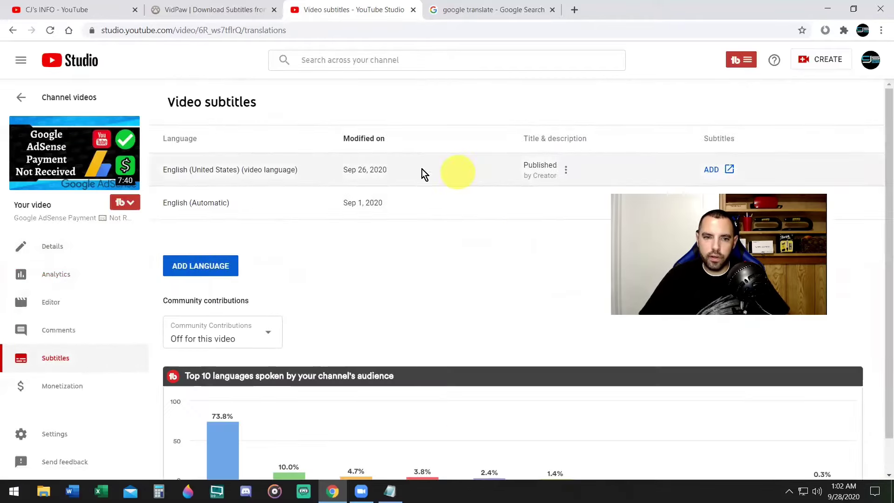
click(230, 269)
drag(465, 110, 449, 223)
click(339, 248)
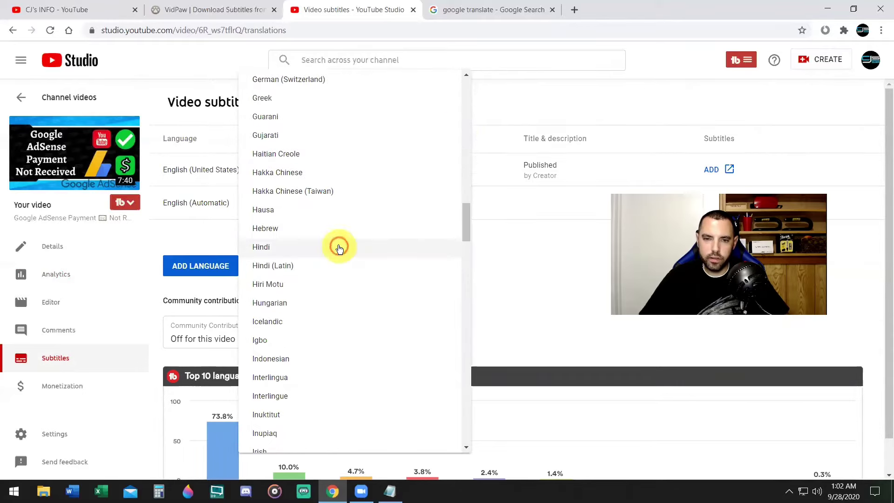
click(574, 9)
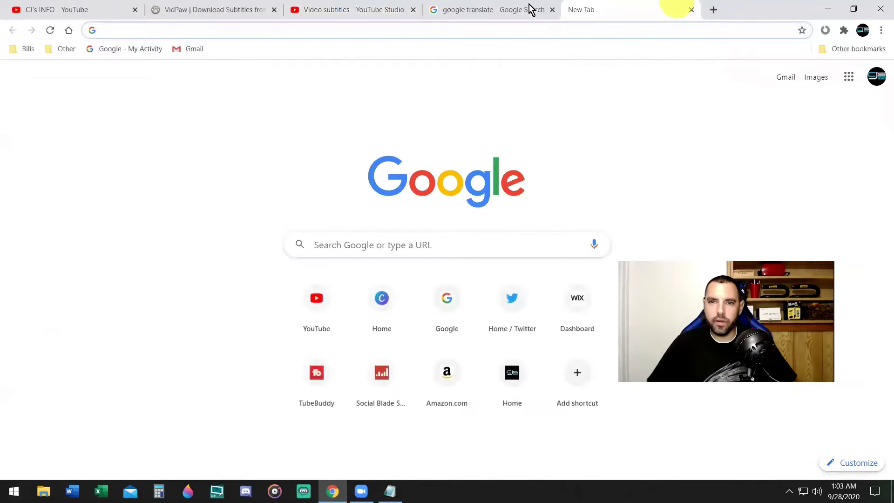
Search Google for 'what language do most people speak in India'.
click(393, 242)
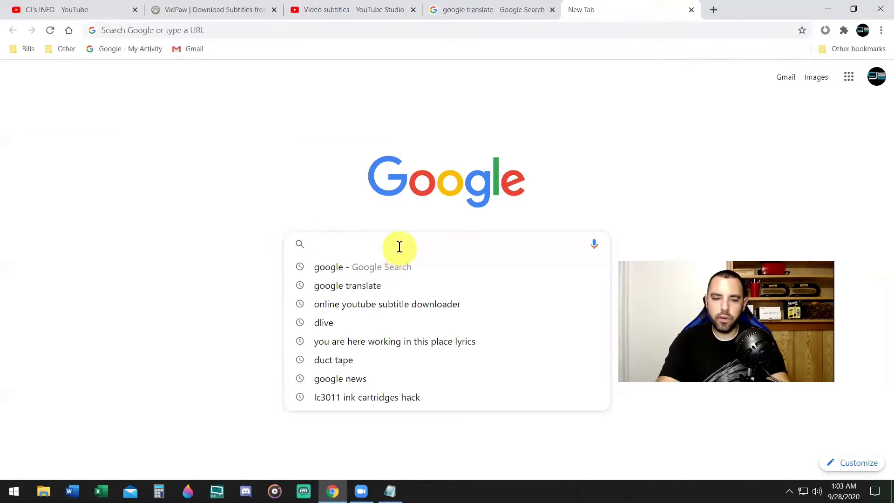
text(what la)
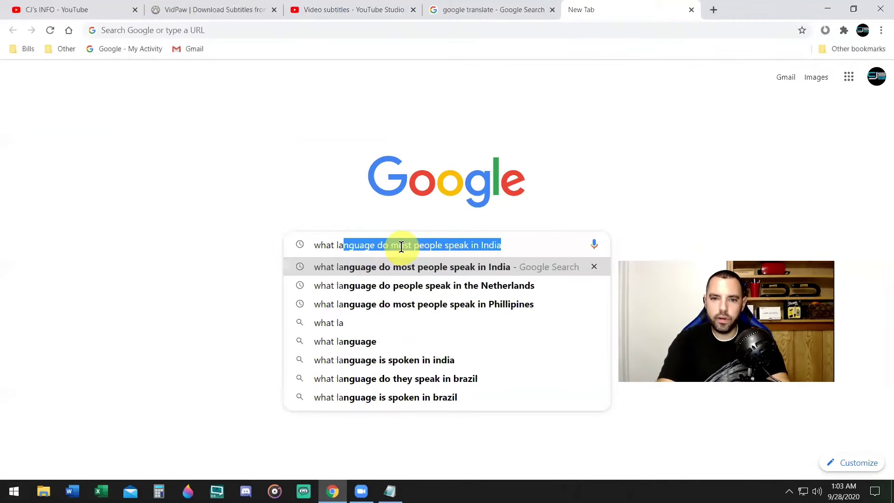
key(Return)
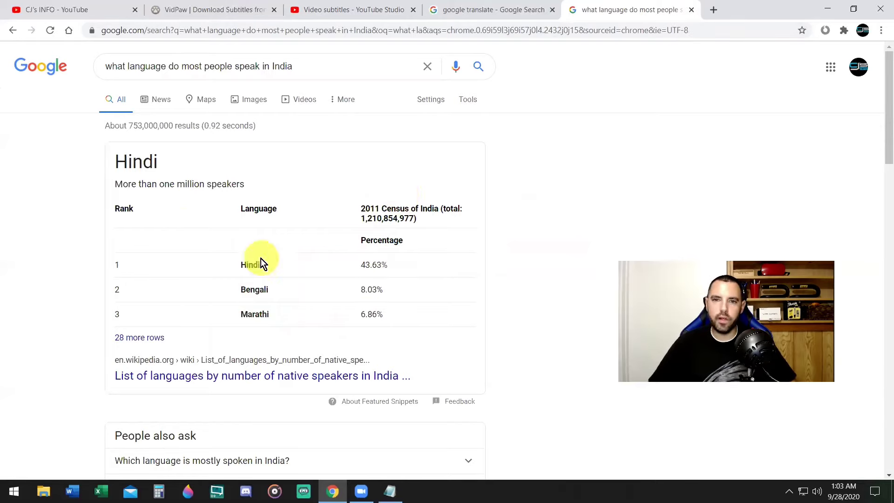
Close the search tab, auto-translate the video's title and description into Hindi, and publish them.
click(693, 10)
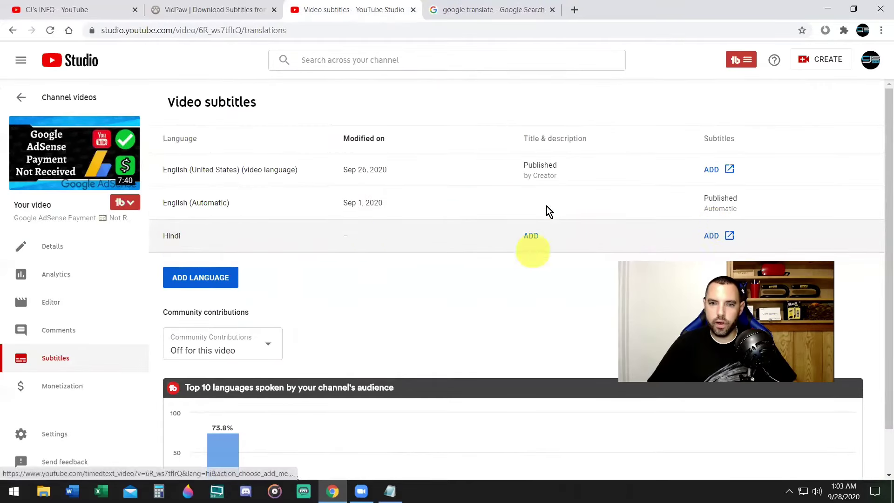
click(536, 236)
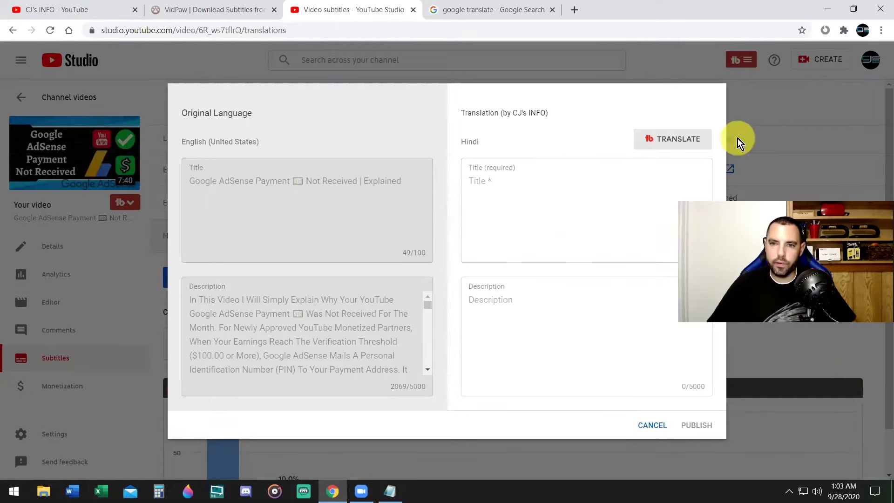
click(687, 142)
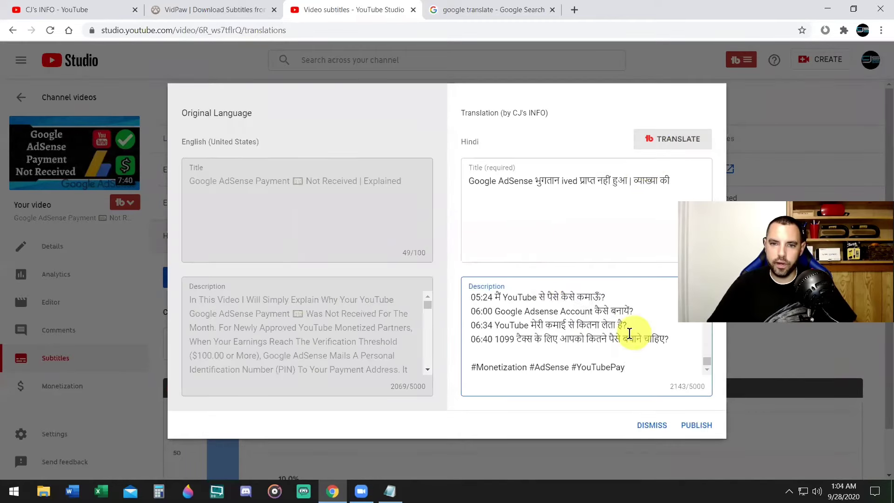
click(703, 427)
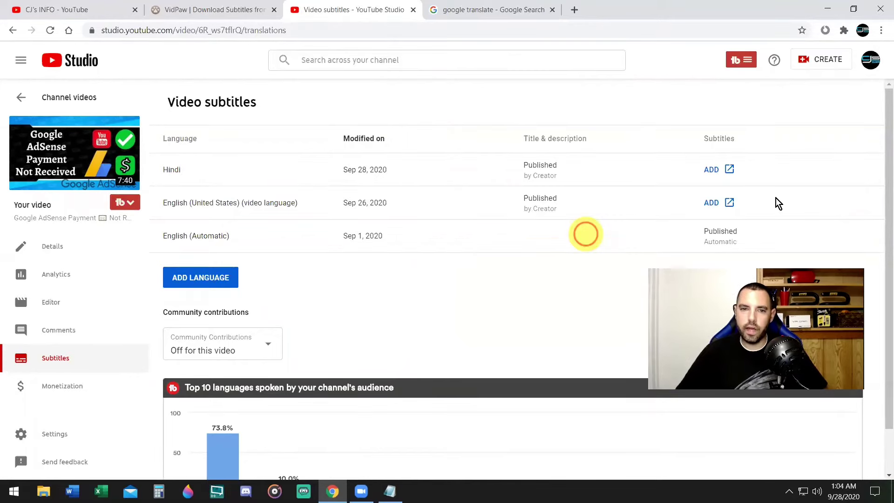
Upload the downloaded Google AdSense .srt subtitle file as the video's Hindi subtitle track.
click(715, 172)
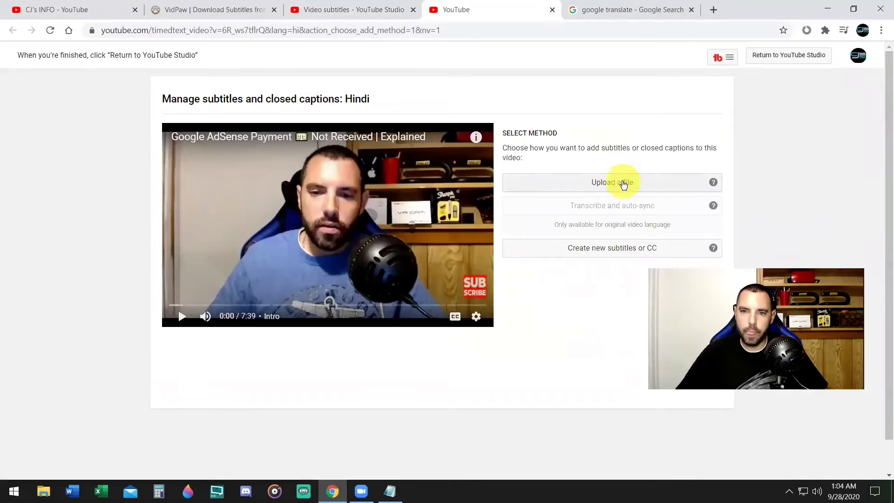
click(624, 185)
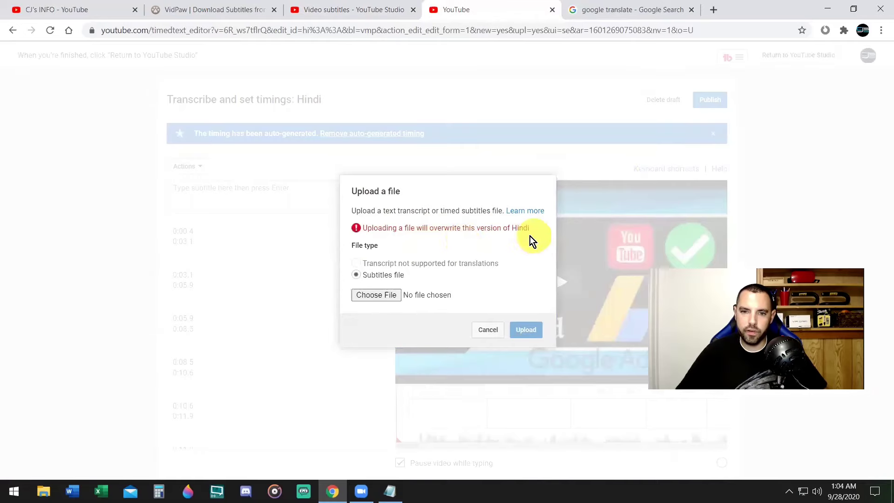
click(387, 295)
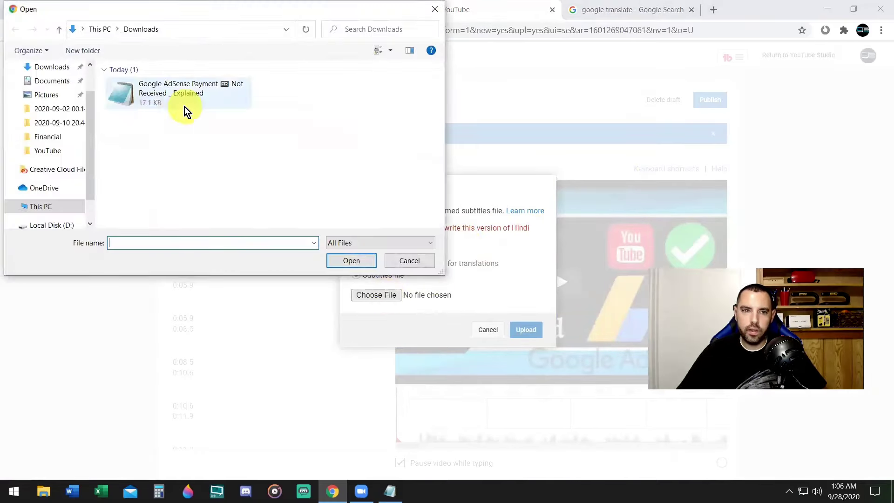
click(220, 93)
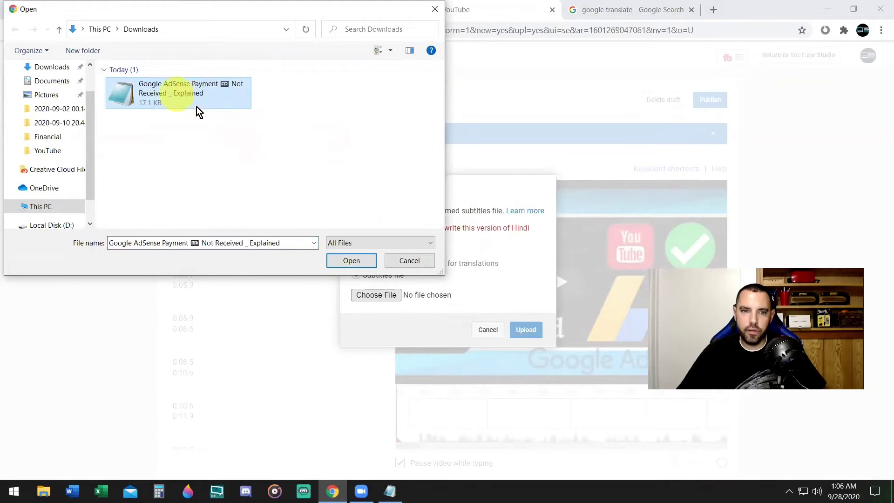
double_click(231, 89)
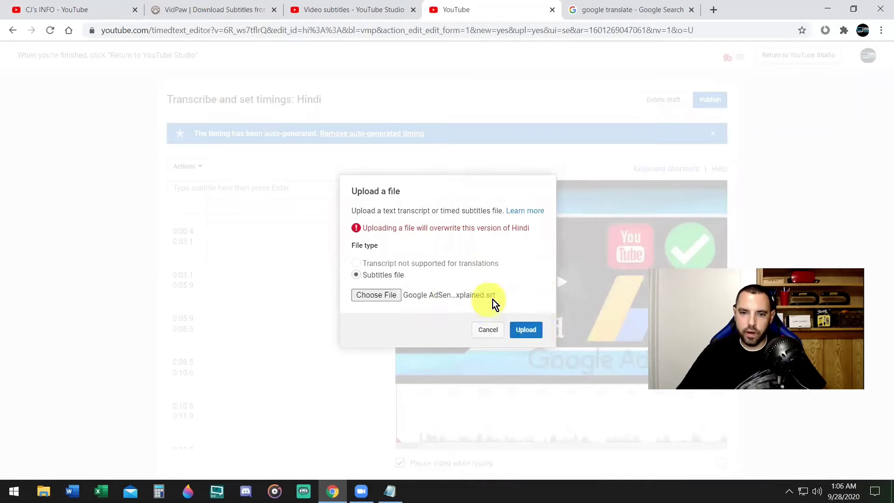
click(536, 329)
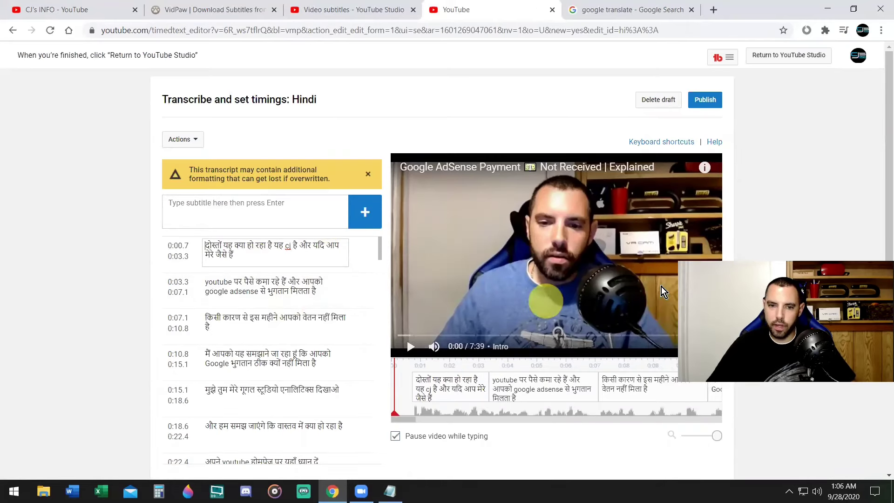
Briefly preview the video with Hindi captions, then publish the Hindi subtitle track.
click(411, 347)
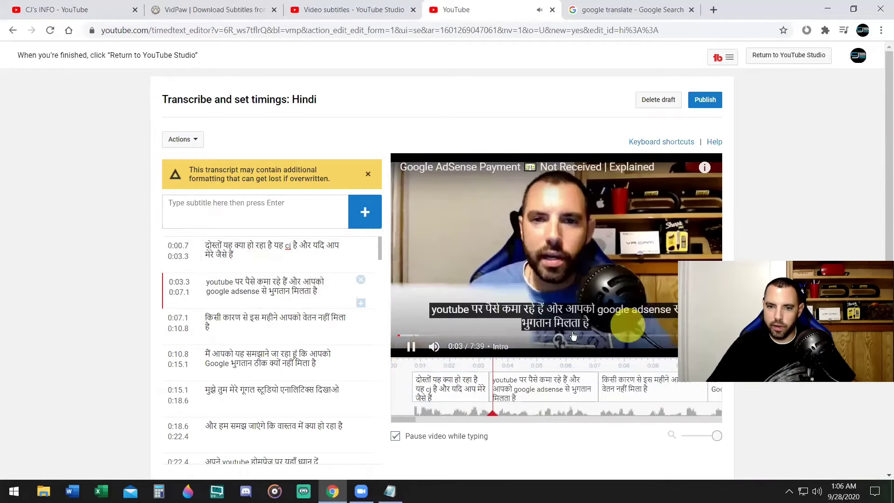
click(411, 347)
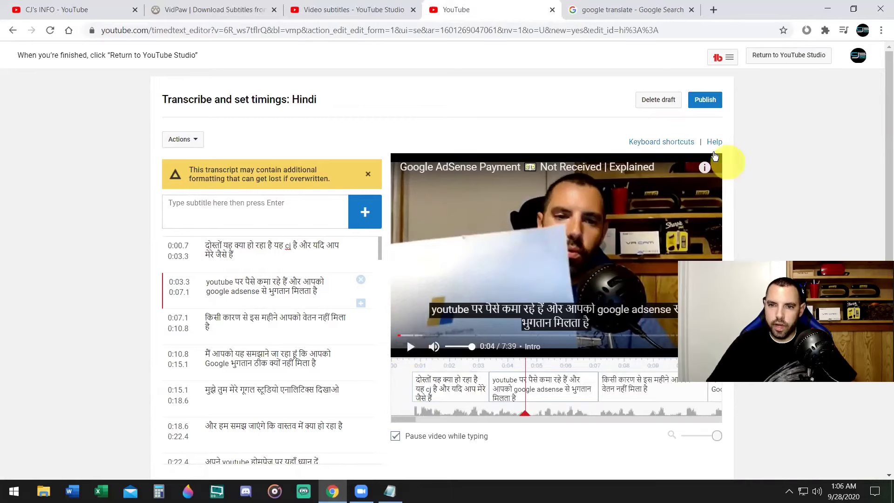
click(708, 100)
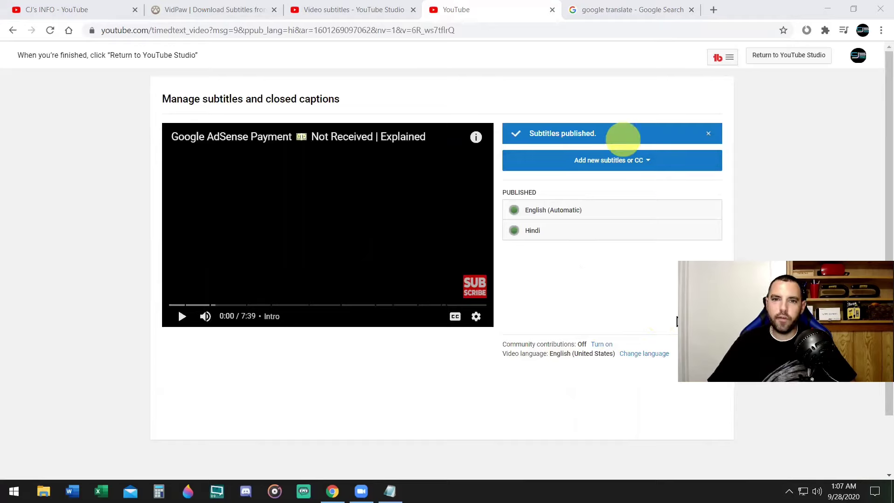
click(593, 303)
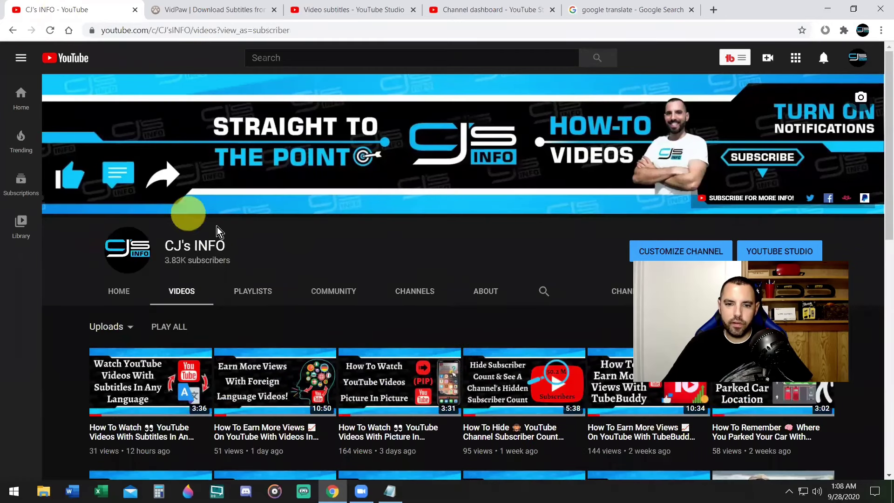
Scroll the channel's Videos tab down to the Google AdSense Payment video.
scroll(456, 201, down, 4)
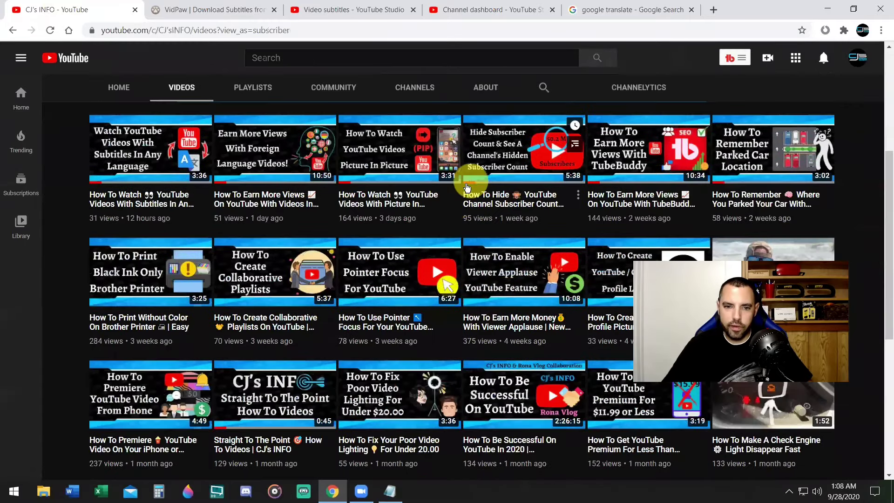
scroll(466, 189, down, 3)
scroll(494, 174, down, 3)
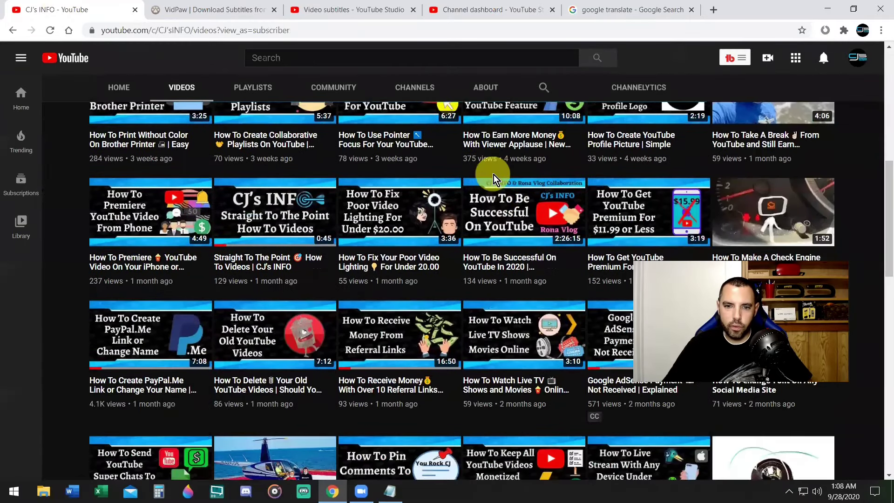
scroll(496, 176, down, 2)
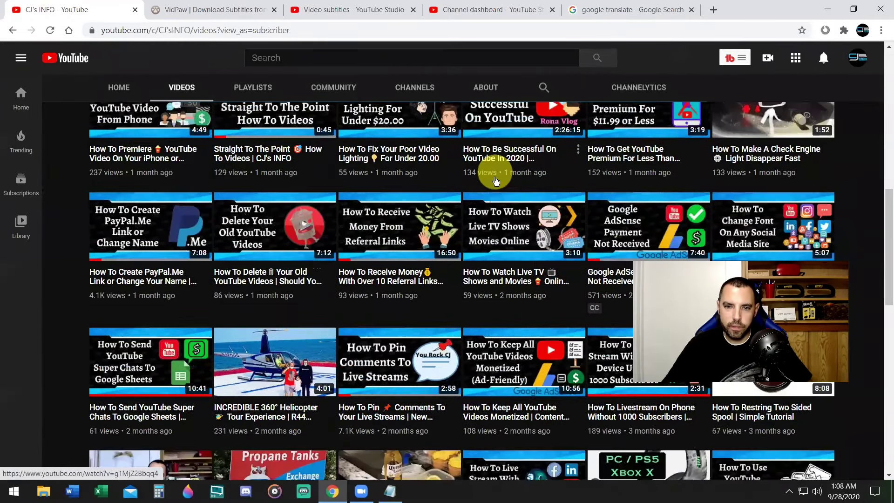
scroll(496, 177, down, 1)
scroll(496, 175, down, 1)
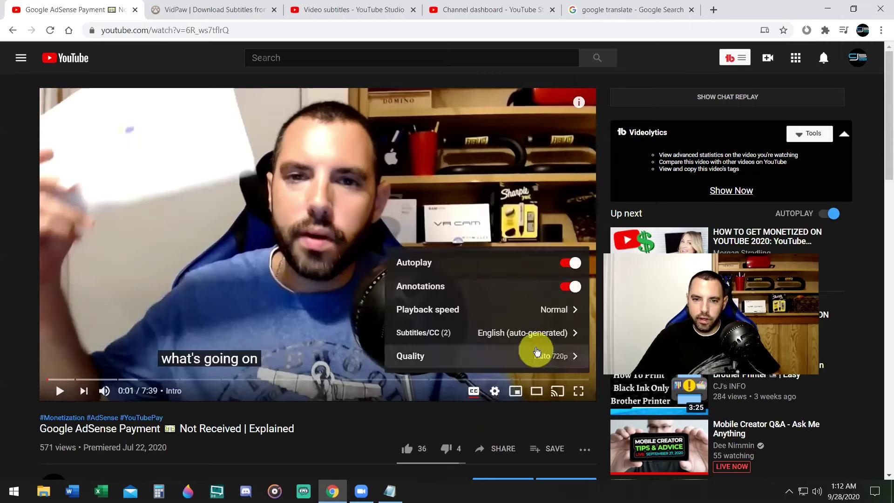
Switch the player's captions from English (auto-generated) to the Hindi track.
click(535, 333)
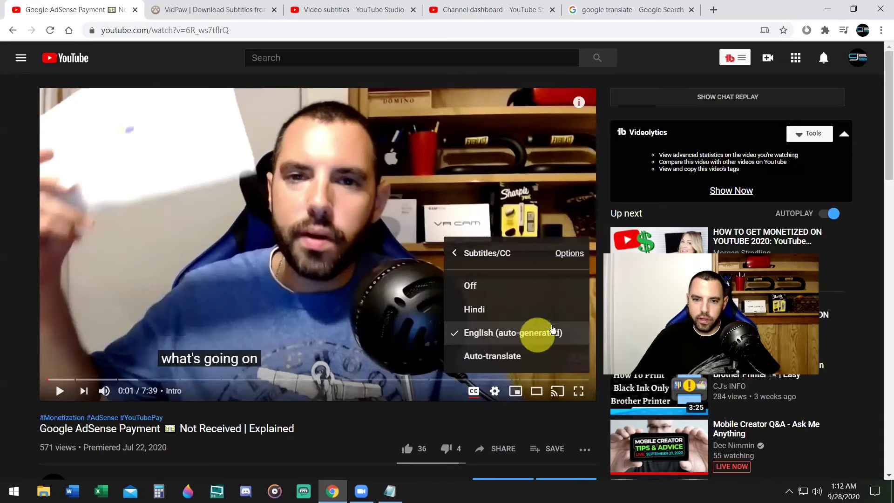
click(559, 317)
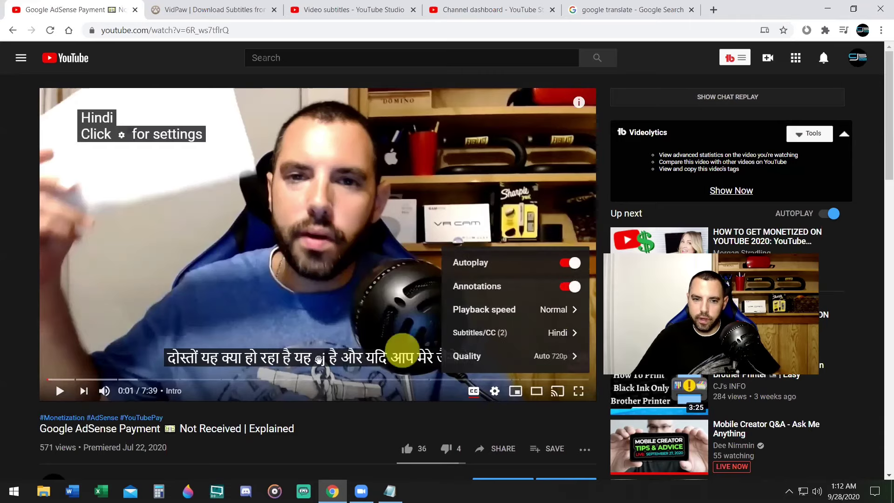
click(572, 333)
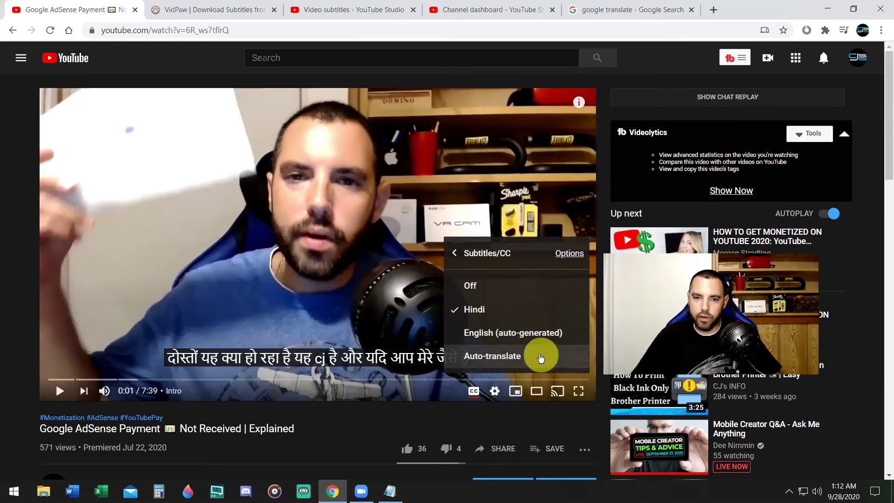
Auto-translate the Hindi captions into Filipino.
click(541, 356)
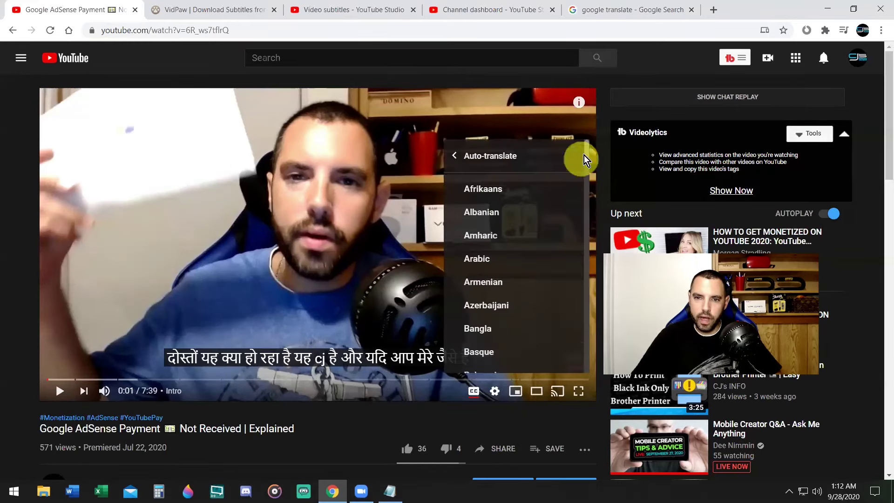
drag(584, 156, 584, 200)
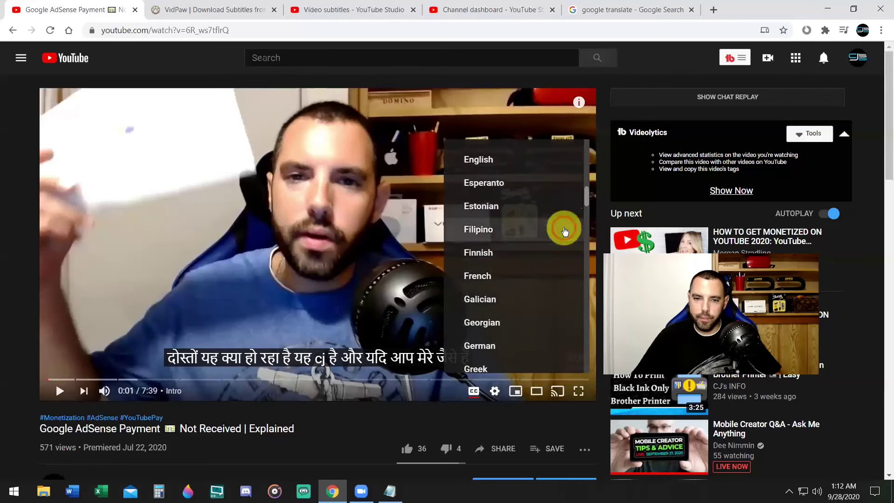
click(565, 230)
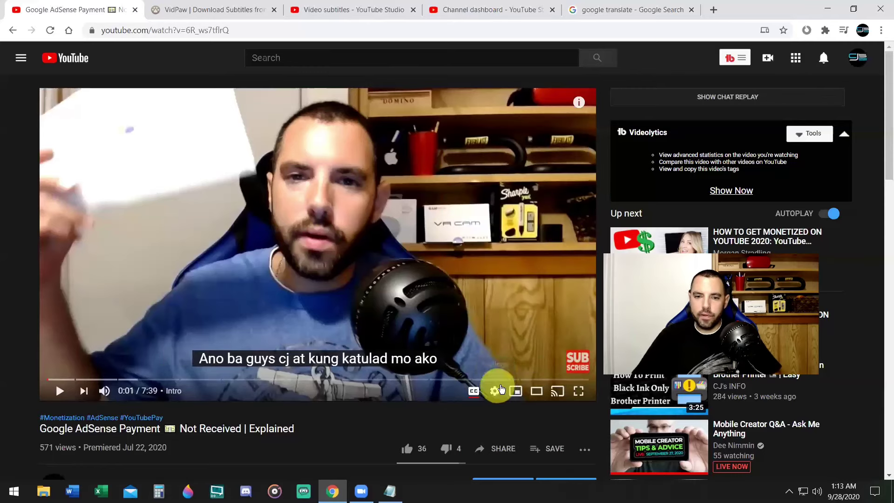
Reopen the auto-translate language list to confirm Filipino, then close it.
click(500, 389)
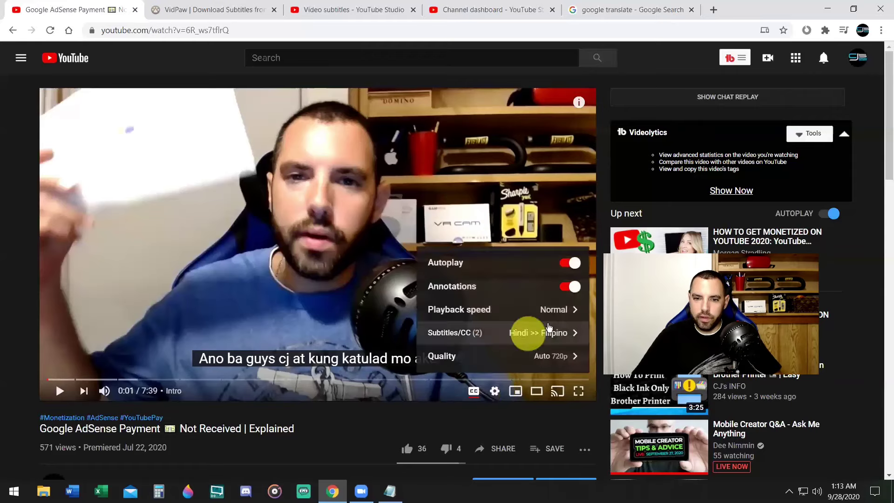
click(561, 336)
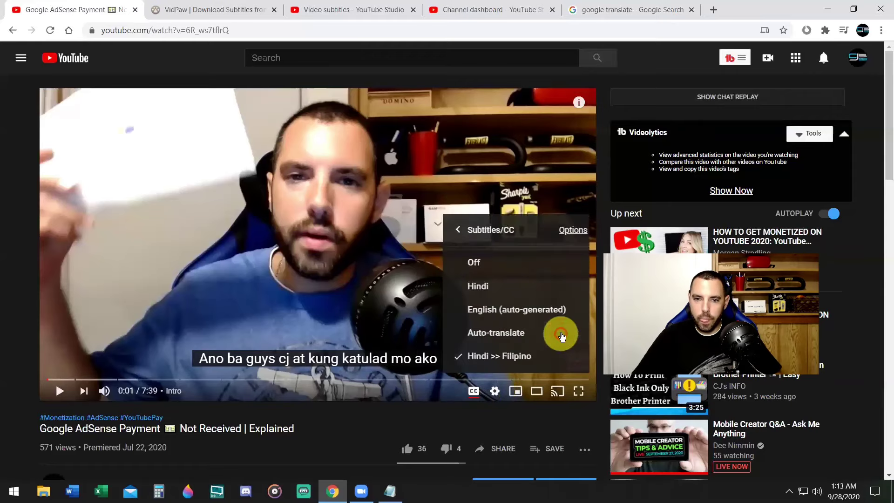
click(564, 334)
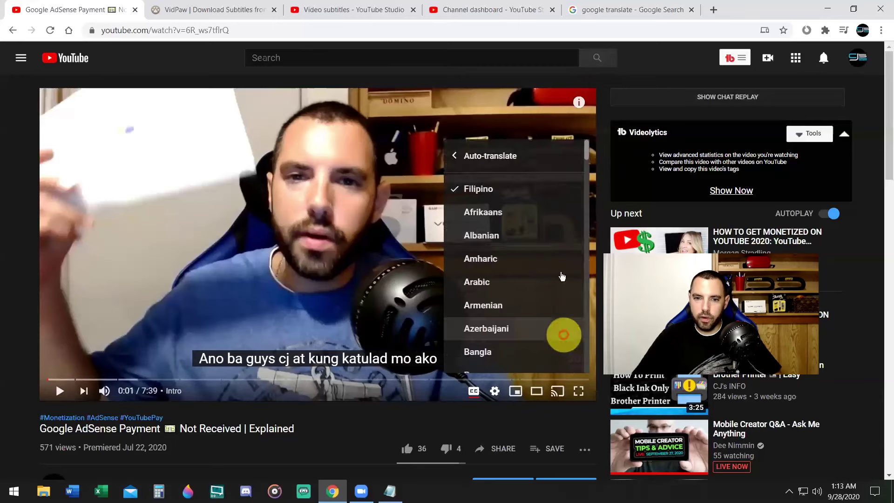
drag(585, 159, 586, 219)
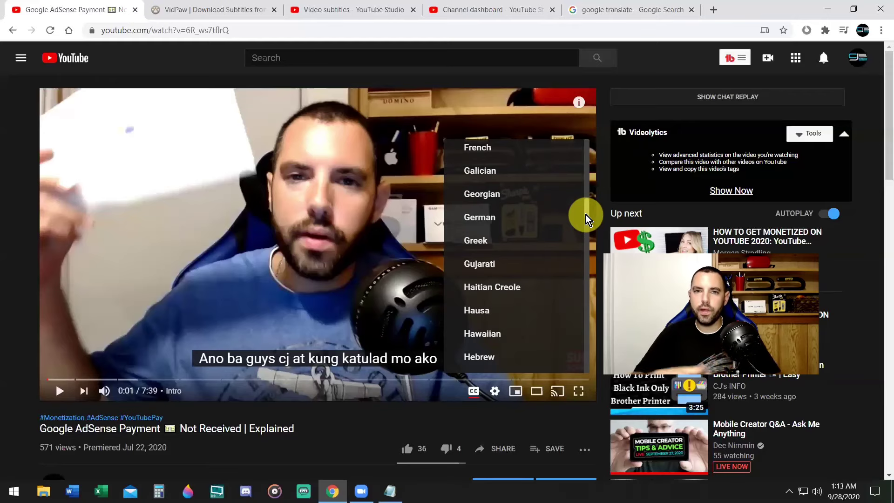
click(493, 390)
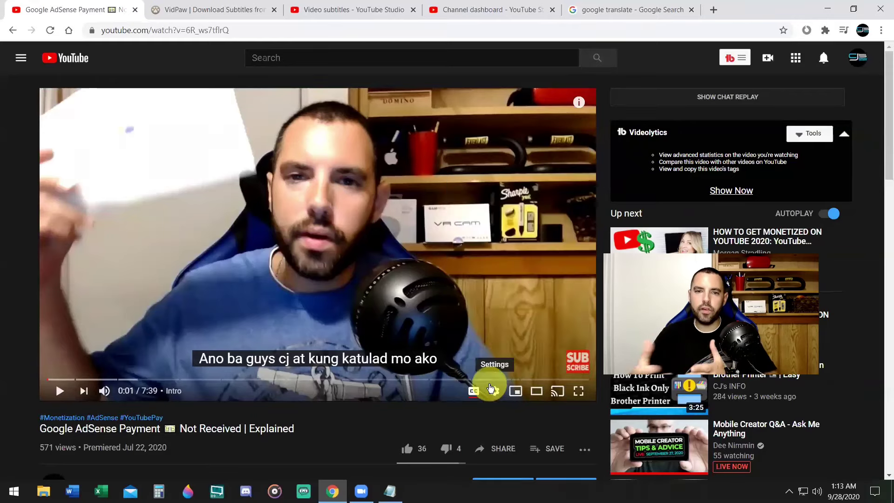